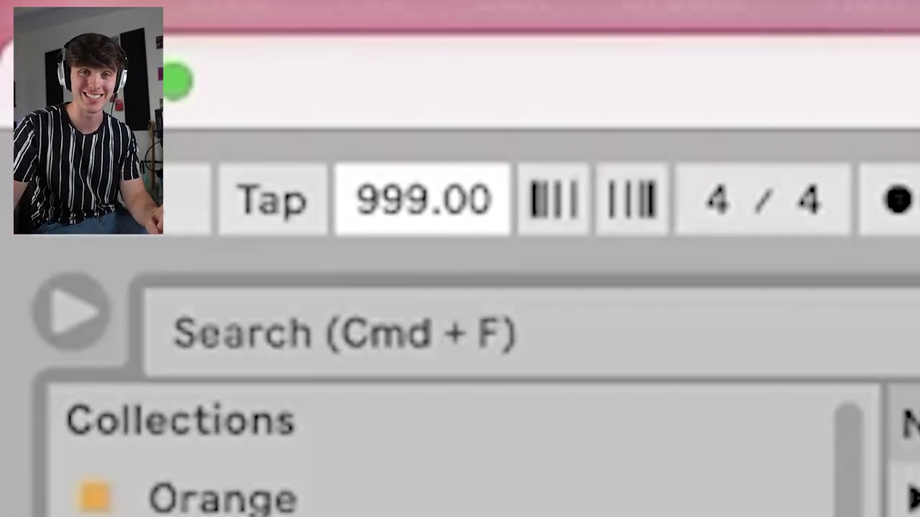
Step: Enable the metronome in the transport bar for the 999 BPM project
{"action": "left_click", "coordinate": [907, 205]}
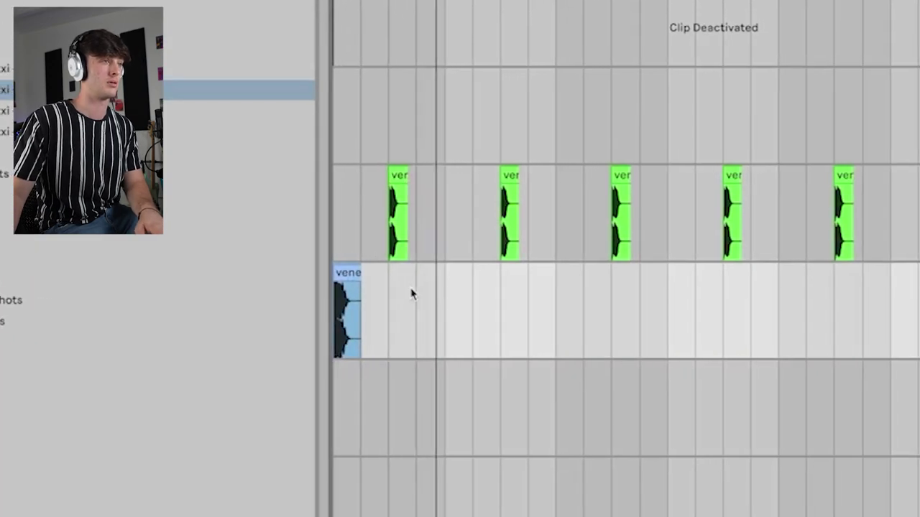
Step: Duplicate the drum sample clip, select the venexxi drum track, and stop playback
{"action": "key", "text": "ctrl+d"}
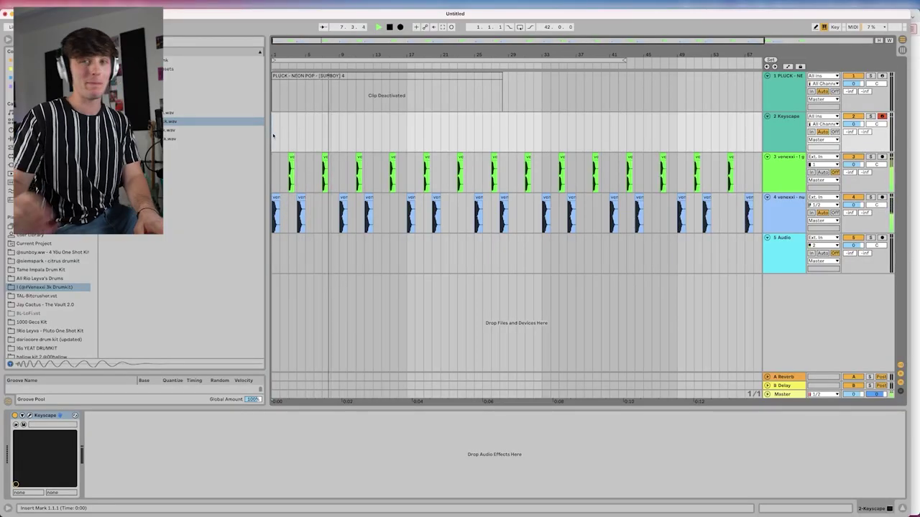
{"action": "left_click", "coordinate": [277, 166]}
{"action": "key", "text": "space"}
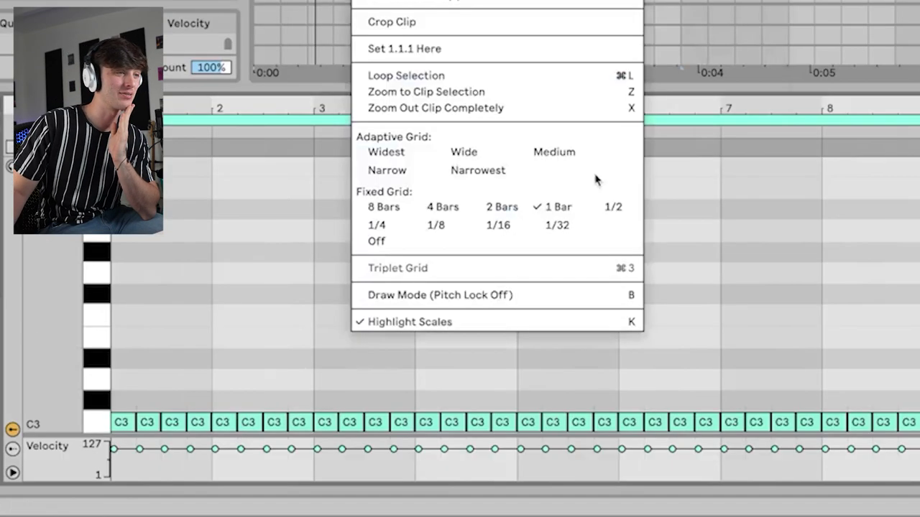
Step: Change the MIDI clip's grid to 1/2 half-bar divisions
{"action": "left_click", "coordinate": [477, 336]}
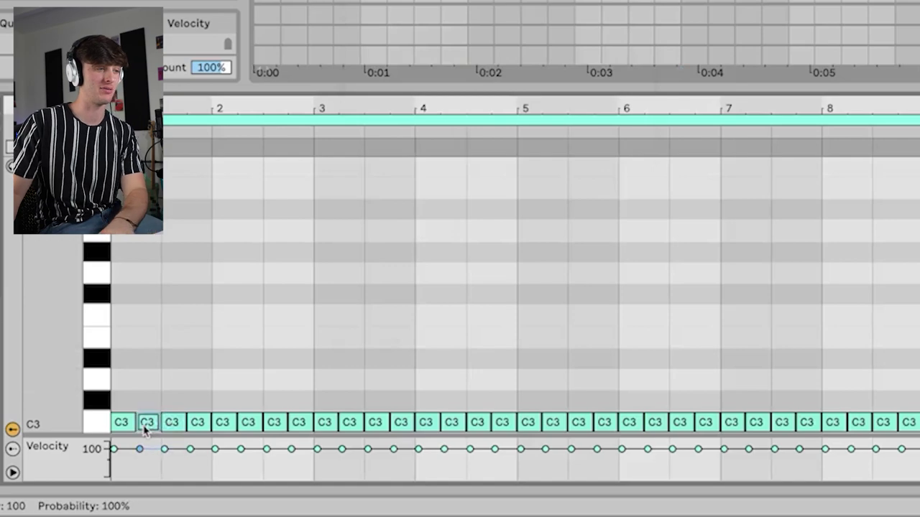
{"action": "right_click", "coordinate": [240, 330]}
{"action": "left_click", "coordinate": [443, 212]}
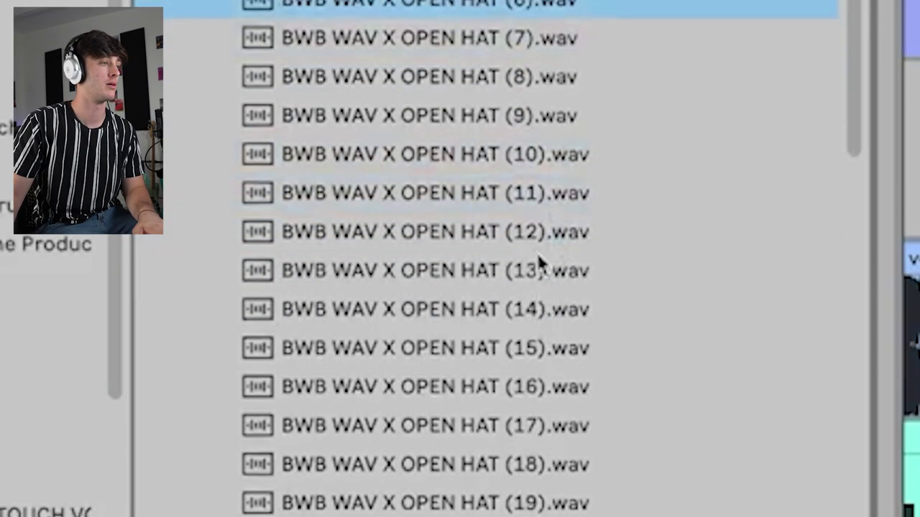
Step: Preview OPEN HAT (12), add a new audio track, and pick OPEN HAT (15)
{"action": "left_click", "coordinate": [541, 234]}
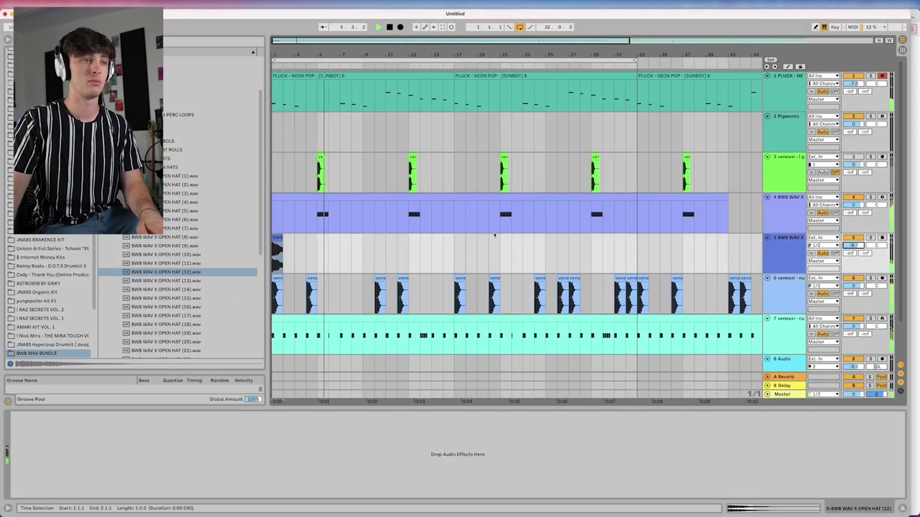
{"action": "key", "text": "ctrl+t"}
{"action": "left_click", "coordinate": [167, 298]}
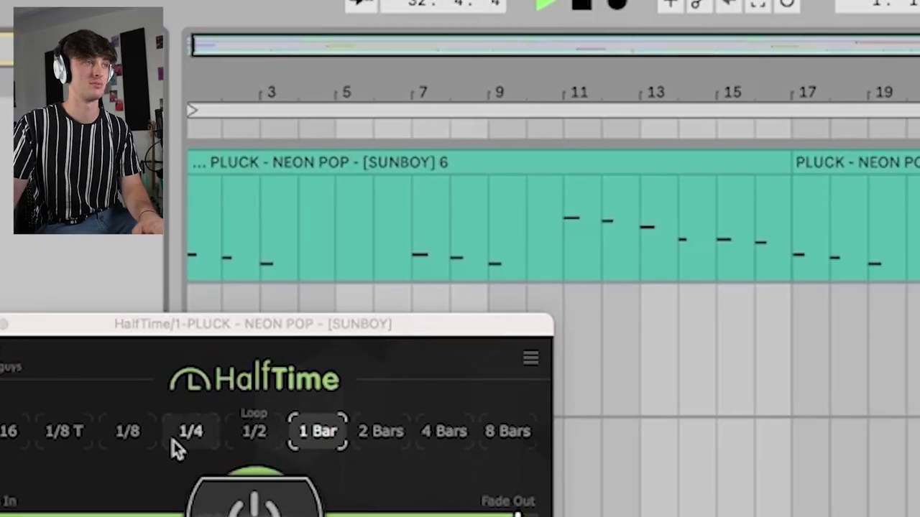
Step: Set the HalfTime loop length to 1/4 after briefly trying 1/8
{"action": "left_click", "coordinate": [179, 439]}
{"action": "left_click", "coordinate": [6, 442]}
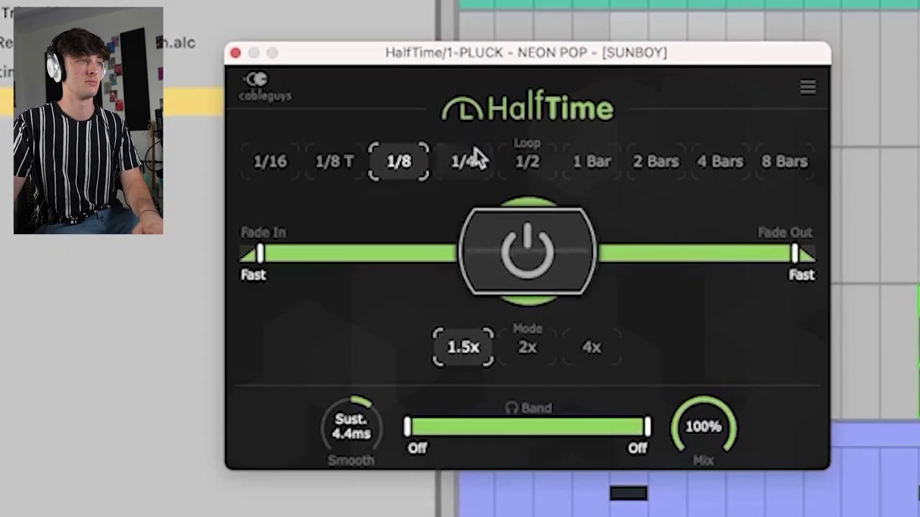
{"action": "left_click", "coordinate": [470, 171]}
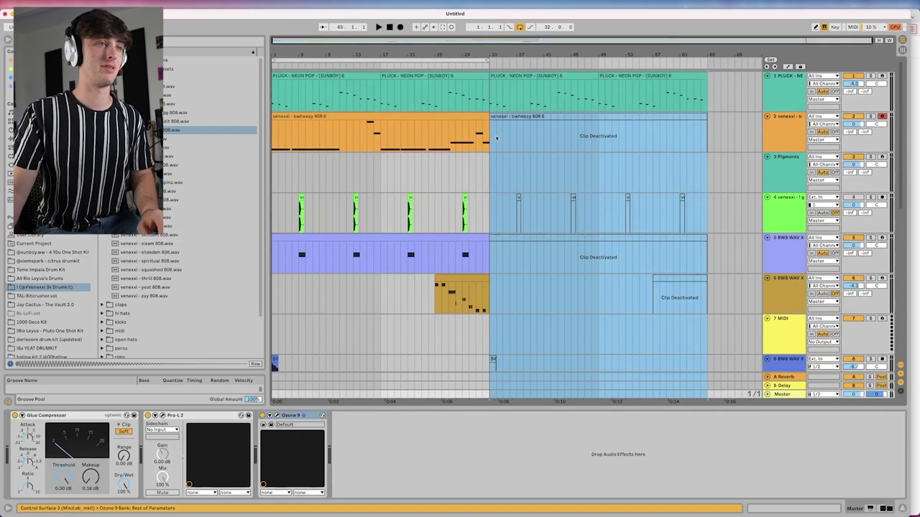
Step: Open Sound Doctor on the bwheezy 808 track
{"action": "left_click", "coordinate": [496, 138]}
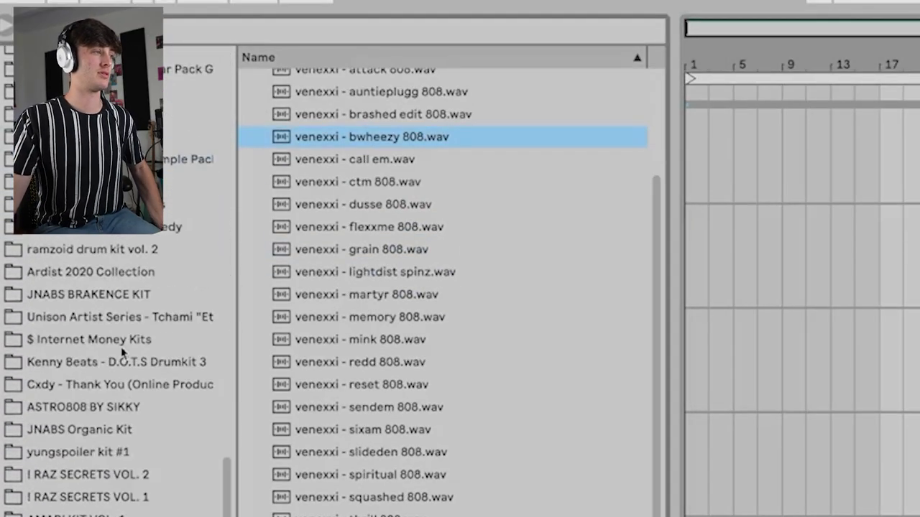
Step: Search all locations for bird samples, then step Sound Doctor presets past BIT BLASTER to RATATAT 808
{"action": "key", "text": "ctrl+f"}
{"action": "left_click", "coordinate": [113, 469]}
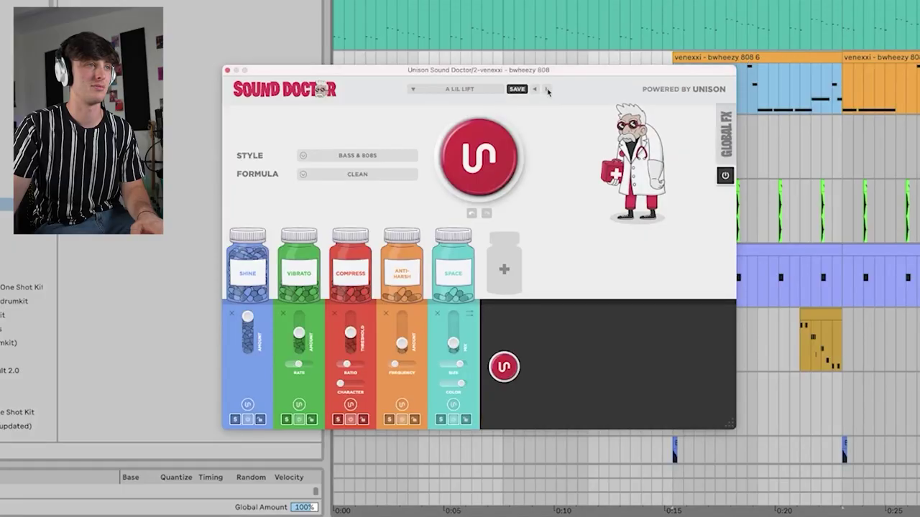
{"action": "left_click", "coordinate": [547, 89]}
{"action": "left_click", "coordinate": [547, 89]}
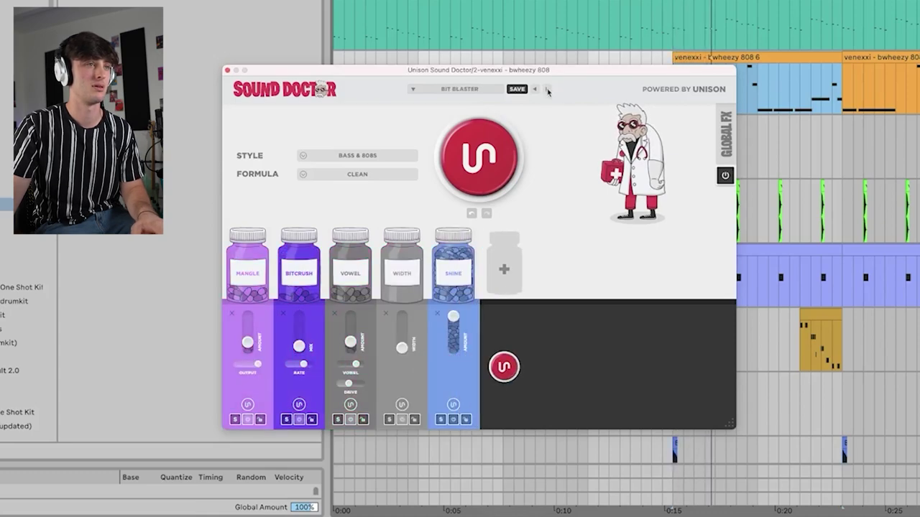
{"action": "left_click", "coordinate": [547, 89]}
{"action": "left_click", "coordinate": [547, 89]}
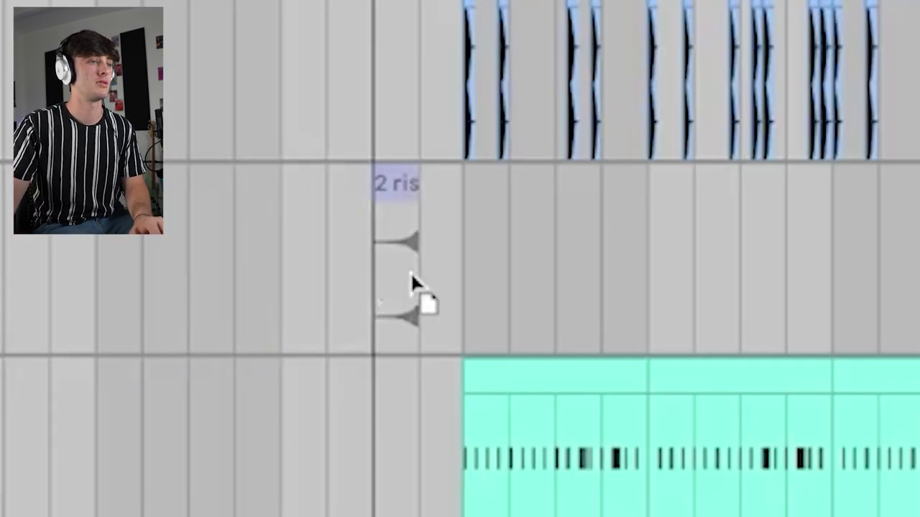
Step: Drag the riser sample onto track 14 just before the hi-hat section
{"action": "left_click_drag", "start_coordinate": [175, 181], "coordinate": [415, 253]}
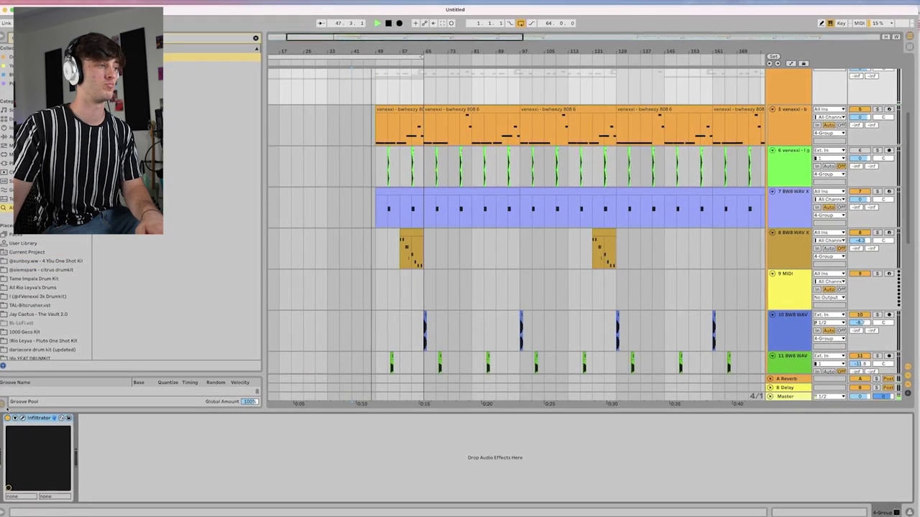
Step: Open the Infiltrator window on the drum group and browse its presets
{"action": "left_click", "coordinate": [19, 421]}
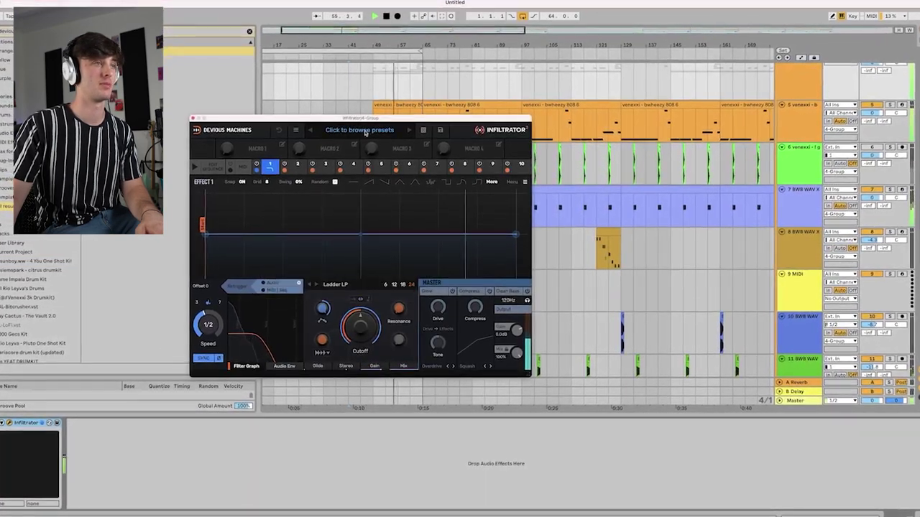
{"action": "left_click", "coordinate": [365, 130]}
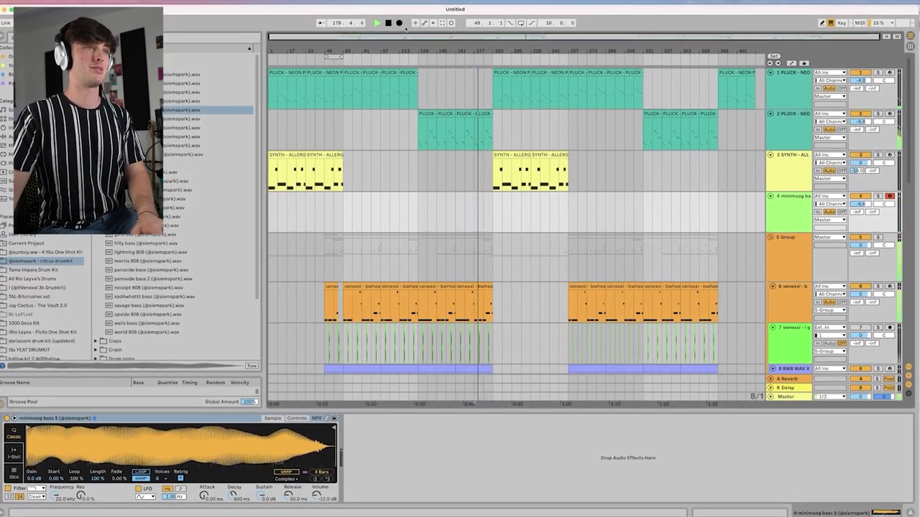
Step: Start Arrangement Record to capture the minimoog bass on armed track 4
{"action": "left_click", "coordinate": [400, 27]}
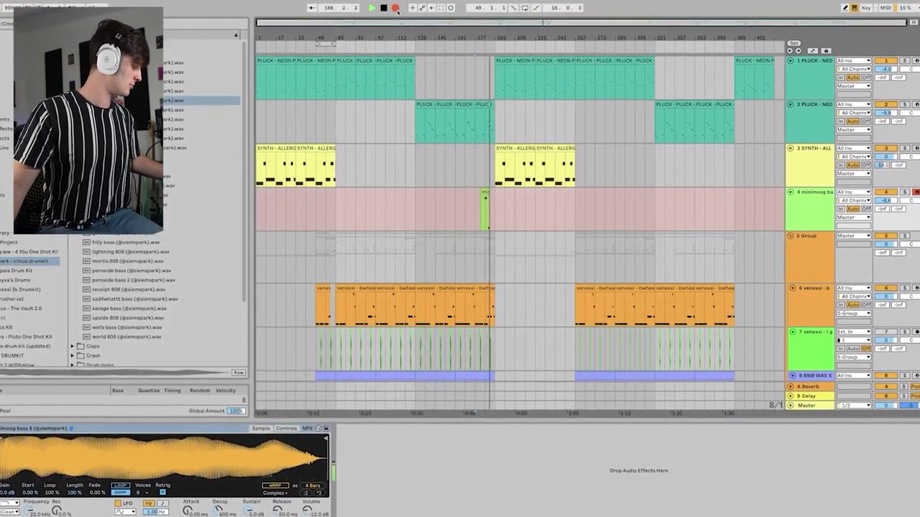